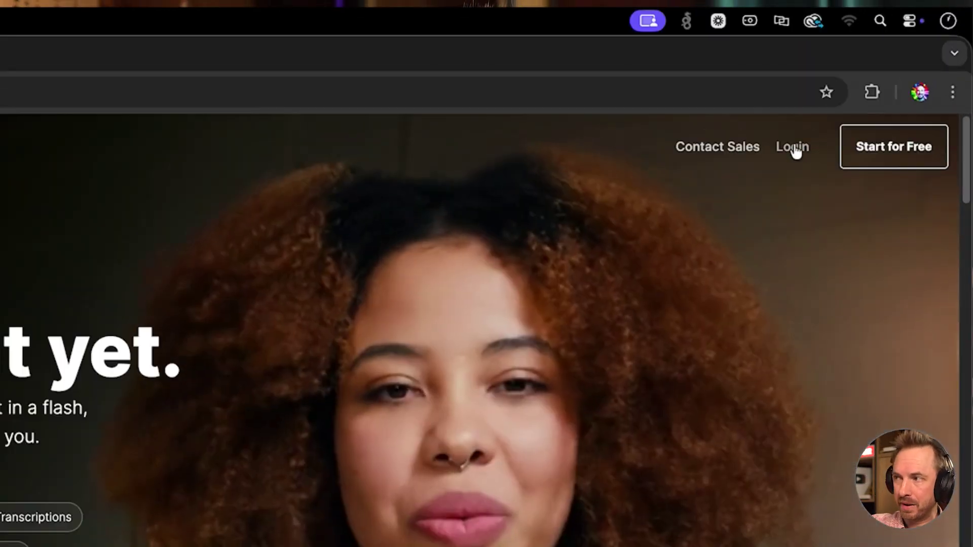
Sign in to Riverside and start a live session from the dashboard to reach the cam check
click(873, 80)
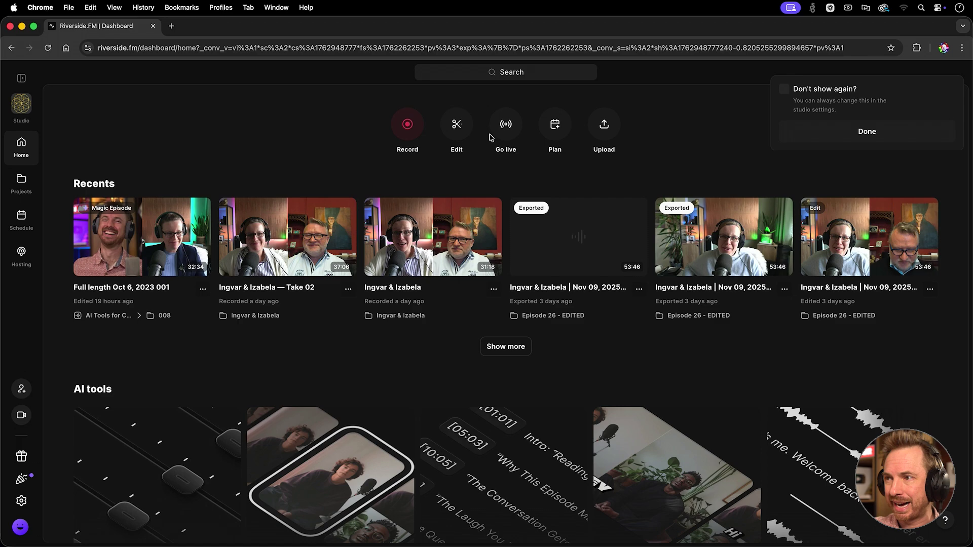
click(507, 132)
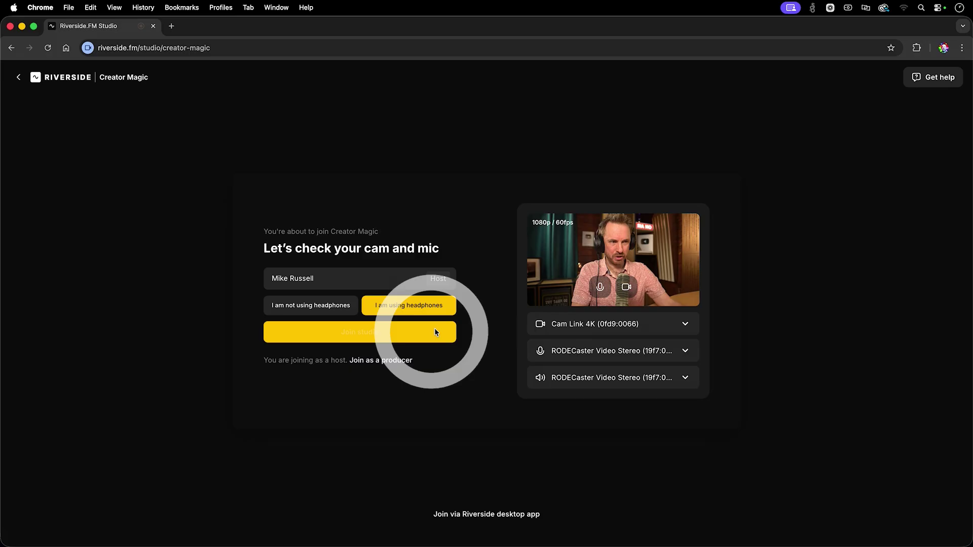
Join the Creator Magic studio and review the available live-stream destinations
click(435, 331)
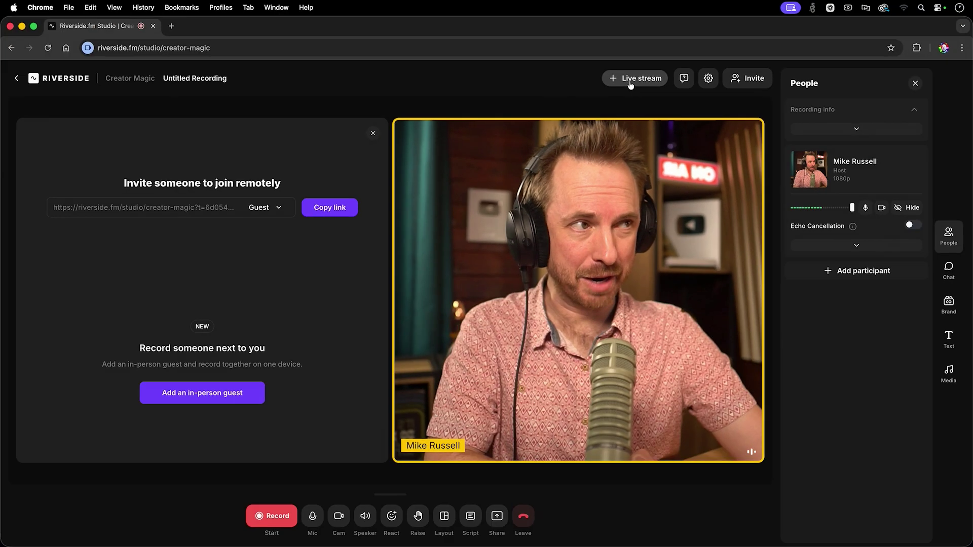
click(631, 85)
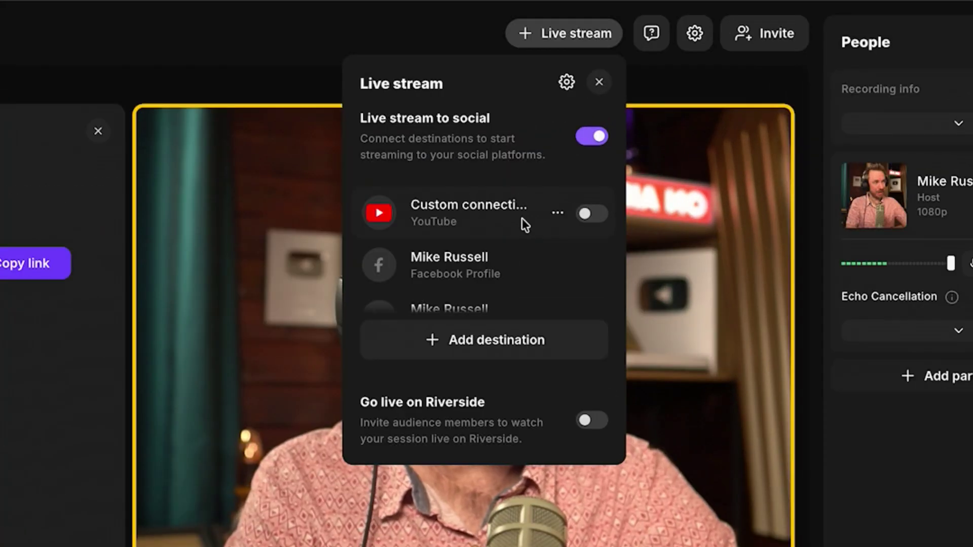
scroll(527, 254, down, 1)
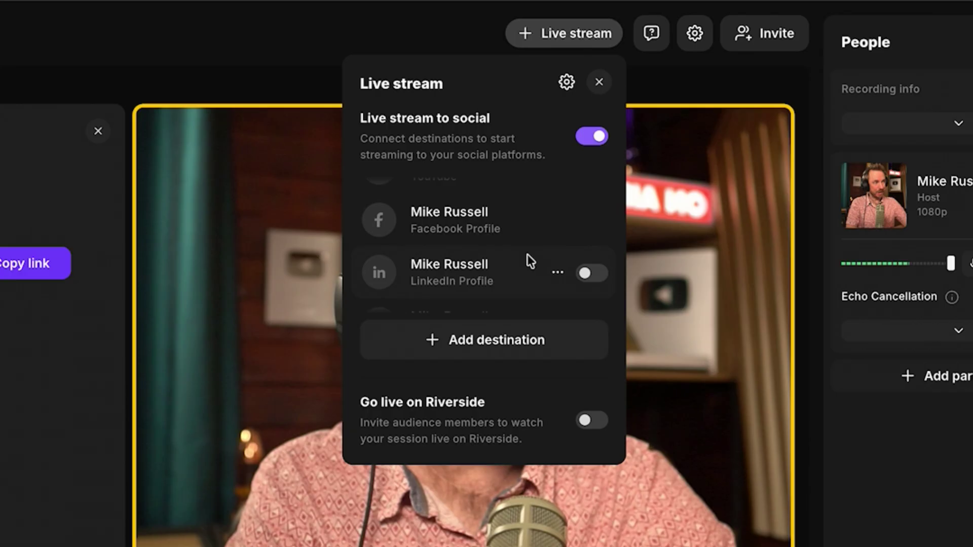
scroll(527, 262, down, 1)
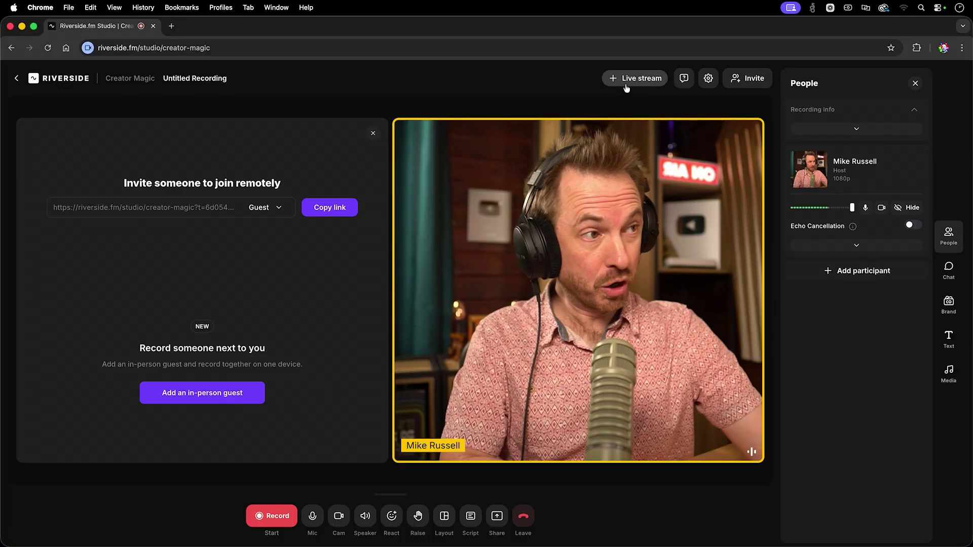
Switch on the Facebook Profile as a live-stream destination
click(627, 84)
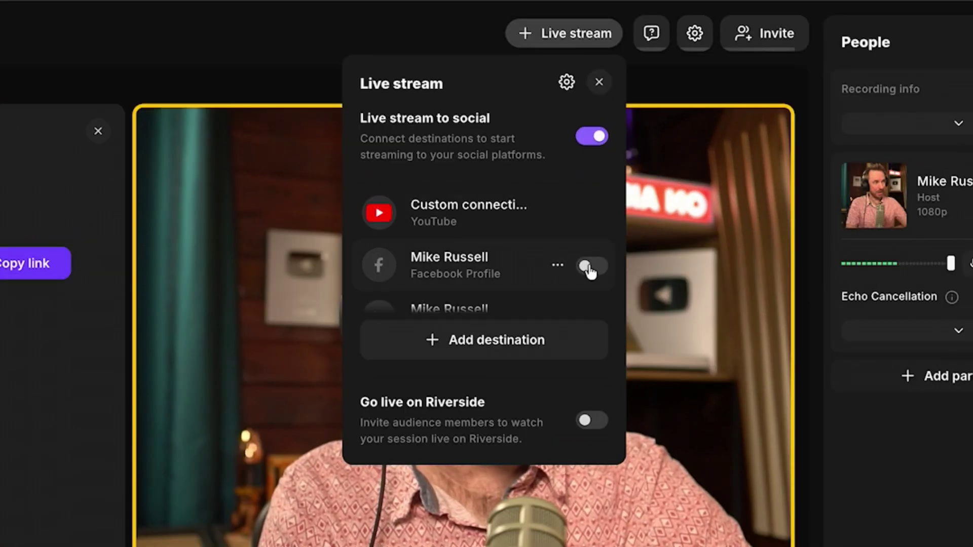
click(590, 267)
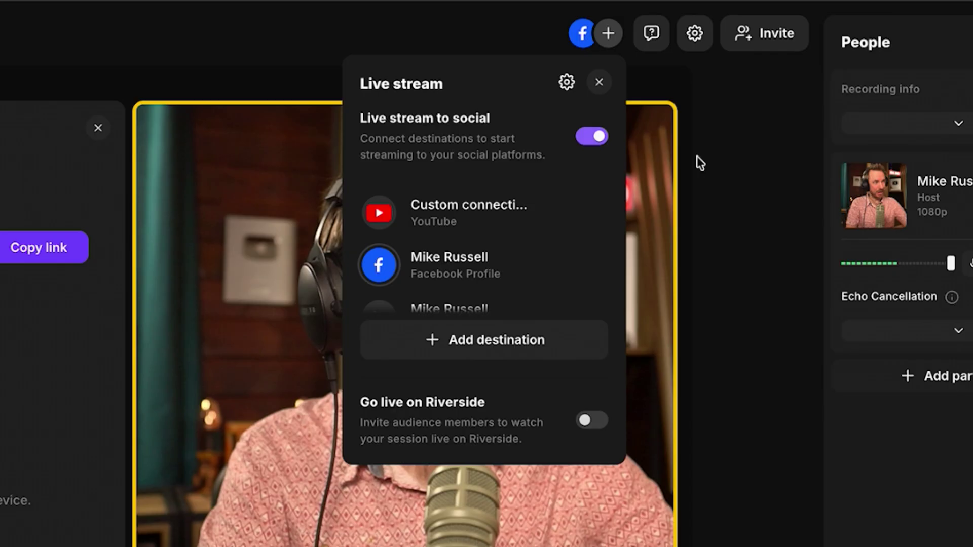
scroll(586, 224, down, 1)
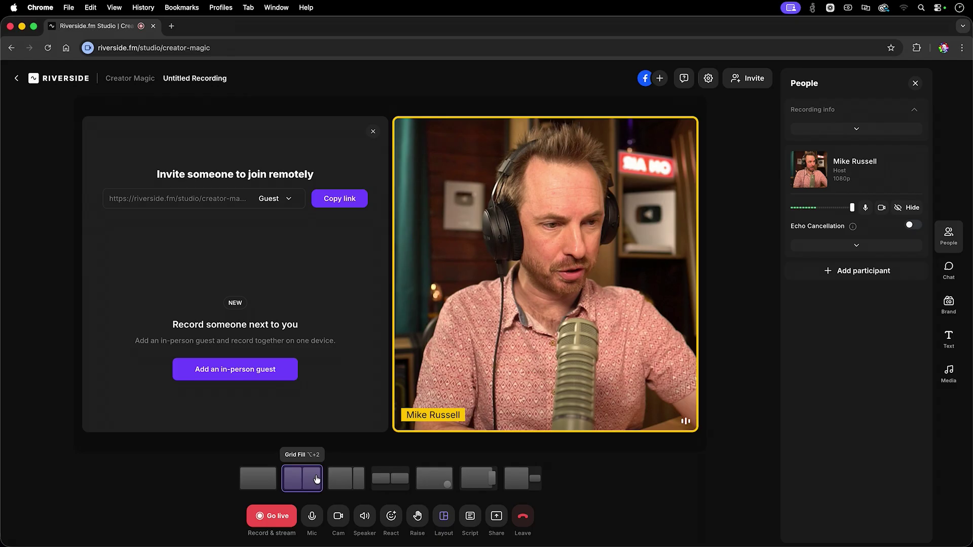
Try the picture-in-picture circle layout, then settle on the Full Screen layout
click(262, 486)
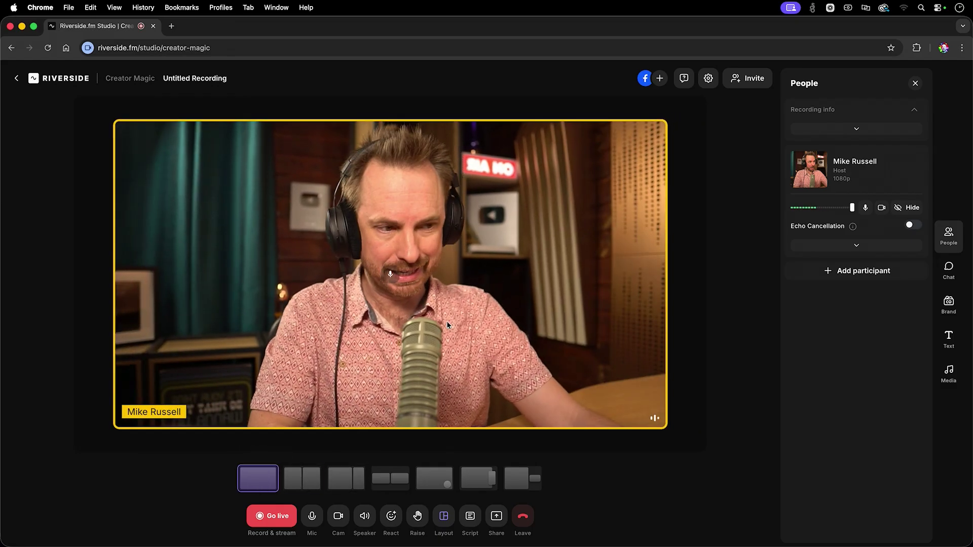
click(441, 484)
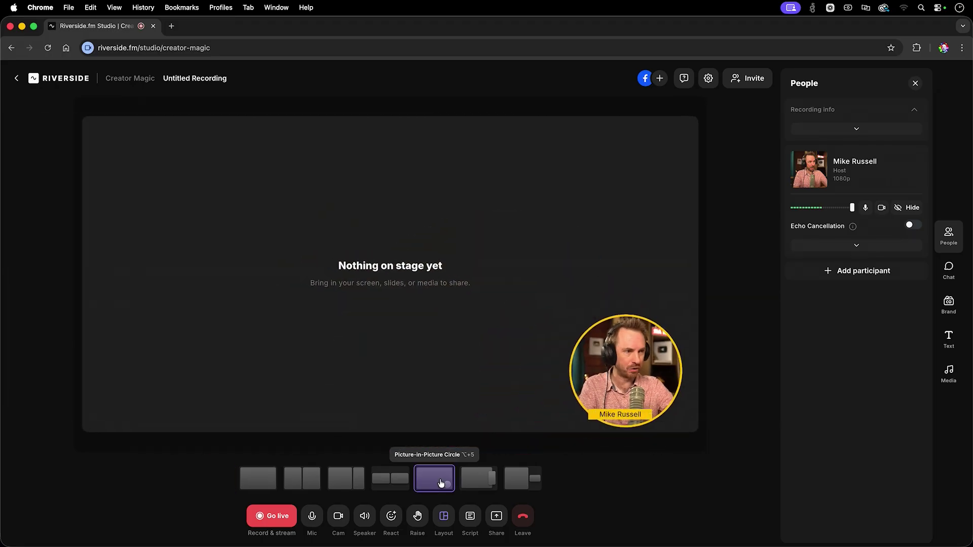
click(250, 480)
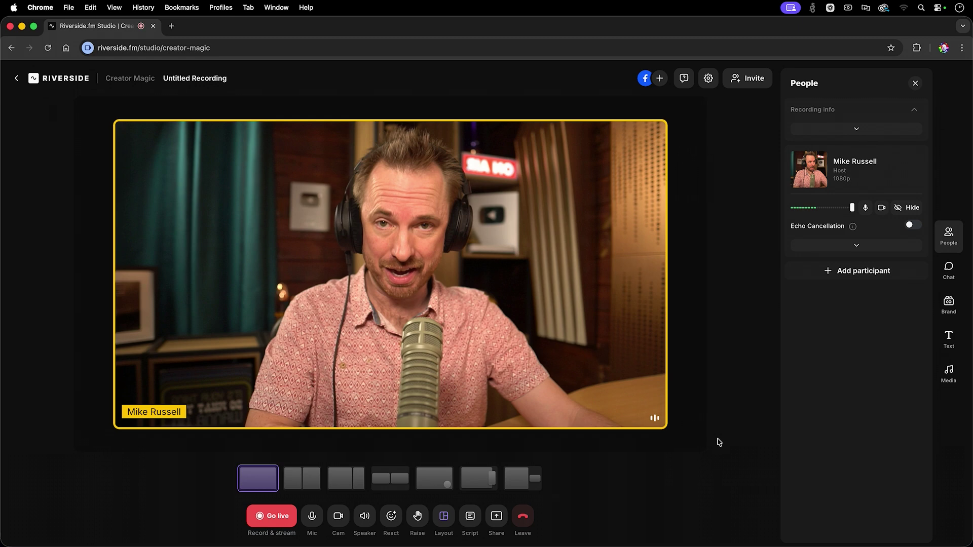
Review the Brand panel's FFC900 brand colour and the Edgy name-tag style
click(952, 311)
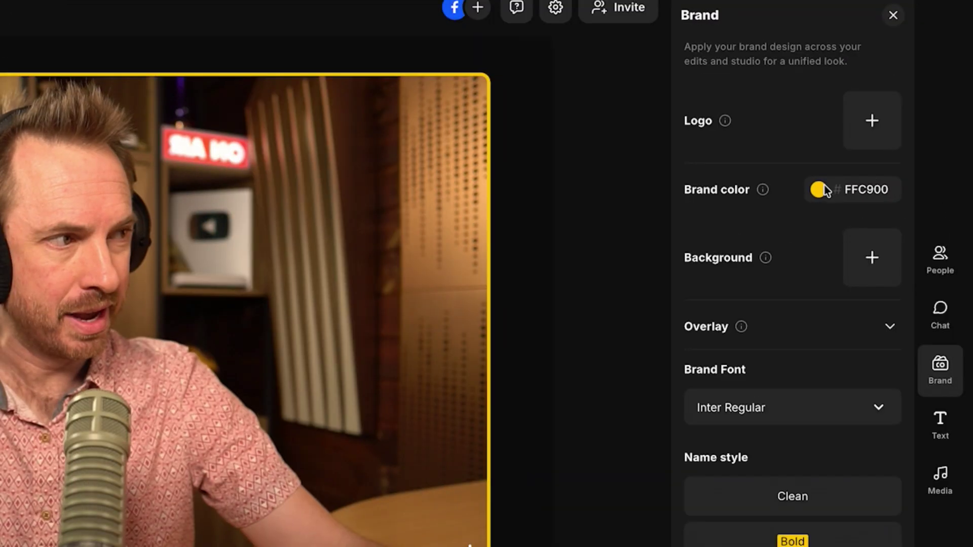
click(819, 189)
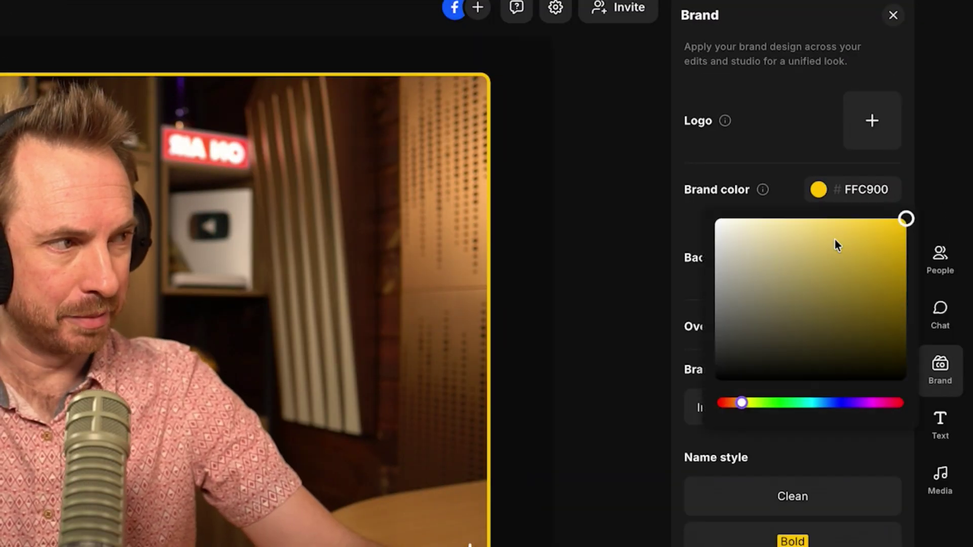
click(835, 187)
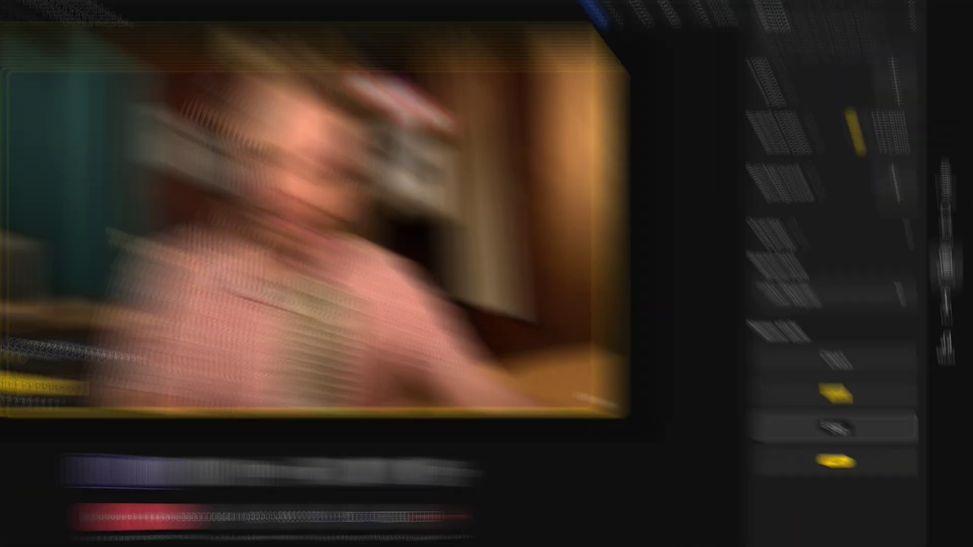
click(152, 405)
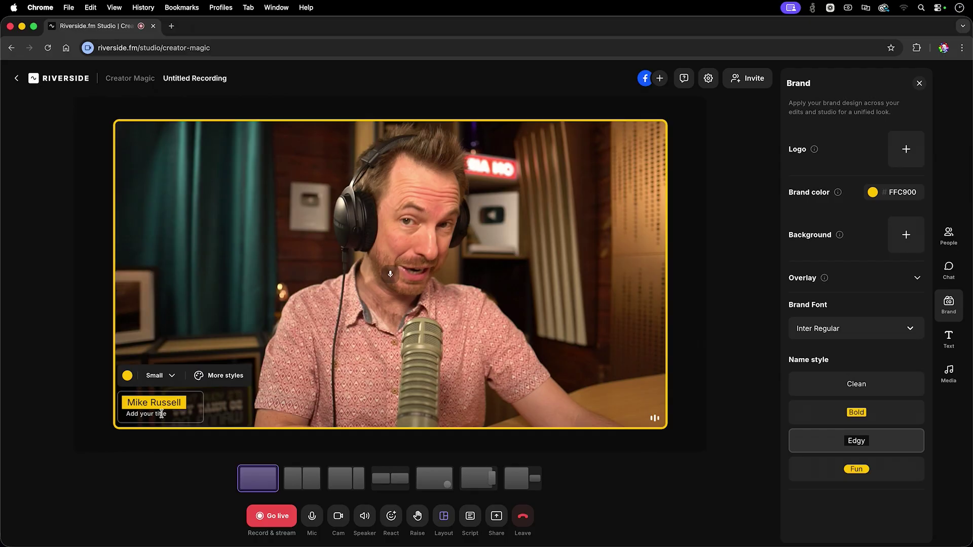
Go live to start recording, briefly checking the recording settings popup
click(275, 517)
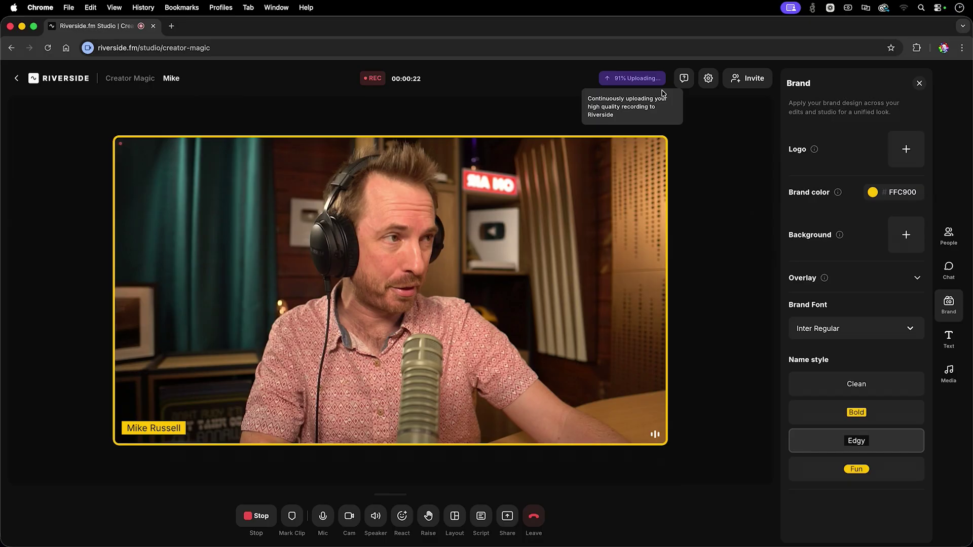
click(708, 80)
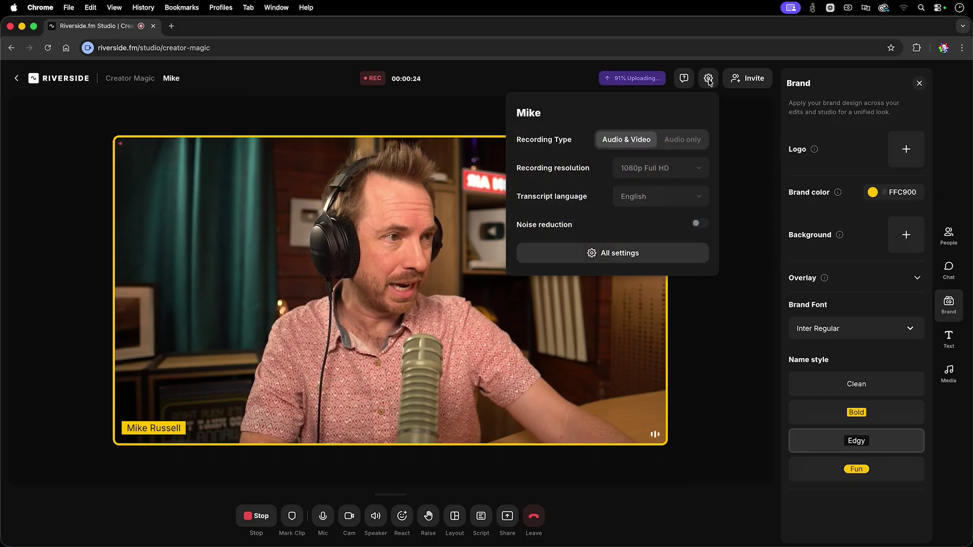
click(726, 125)
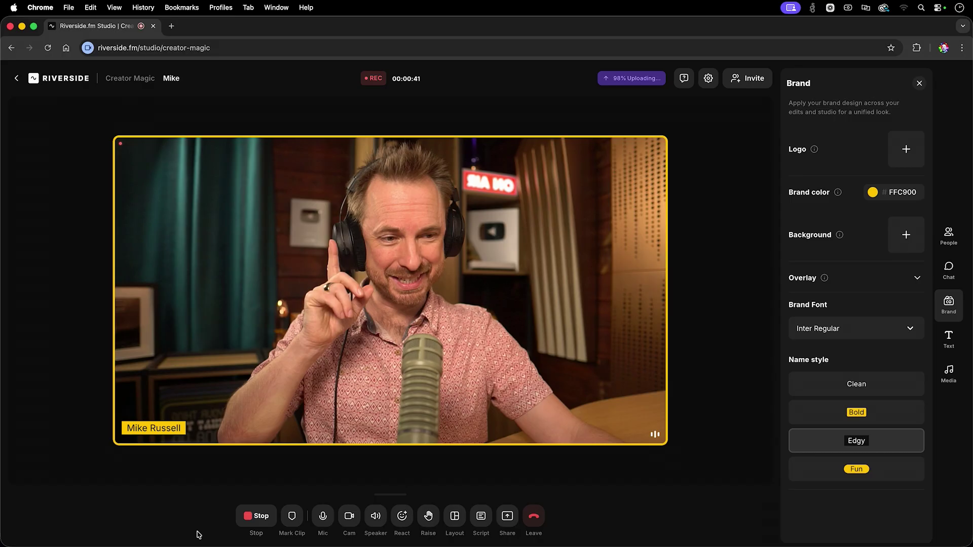
Stop the recording so it uploads as Take 02
click(254, 517)
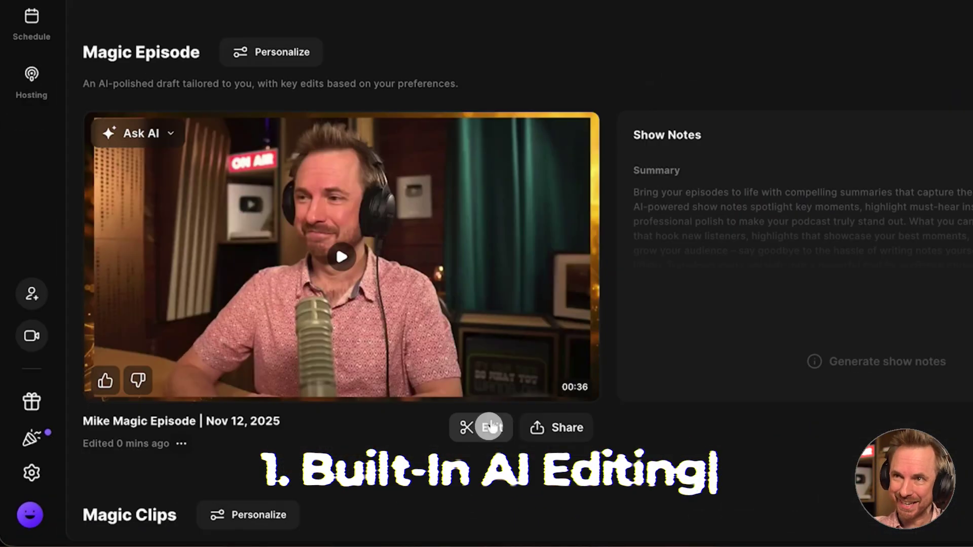
Edit the Magic Episode and scrub the timeline to about 10 seconds and back to the start
click(307, 473)
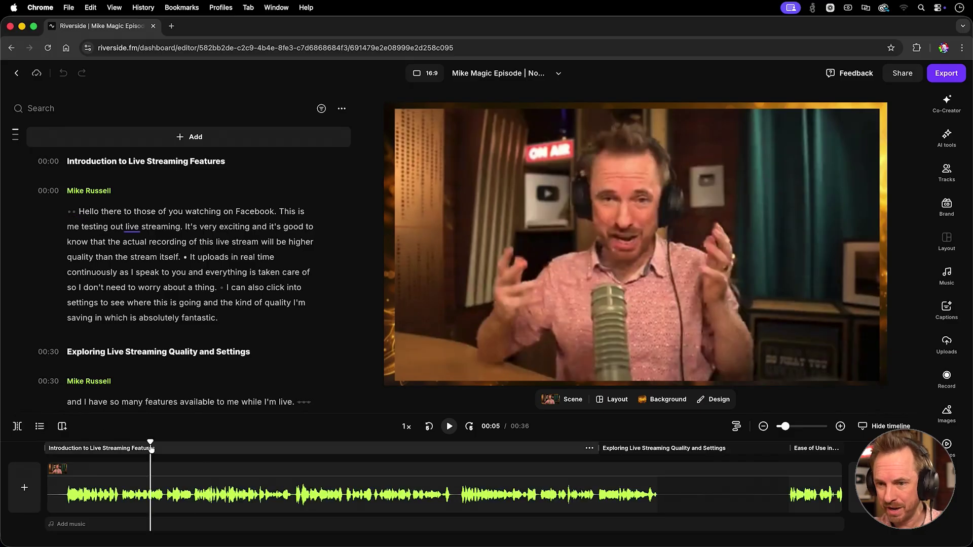
click(244, 449)
click(63, 451)
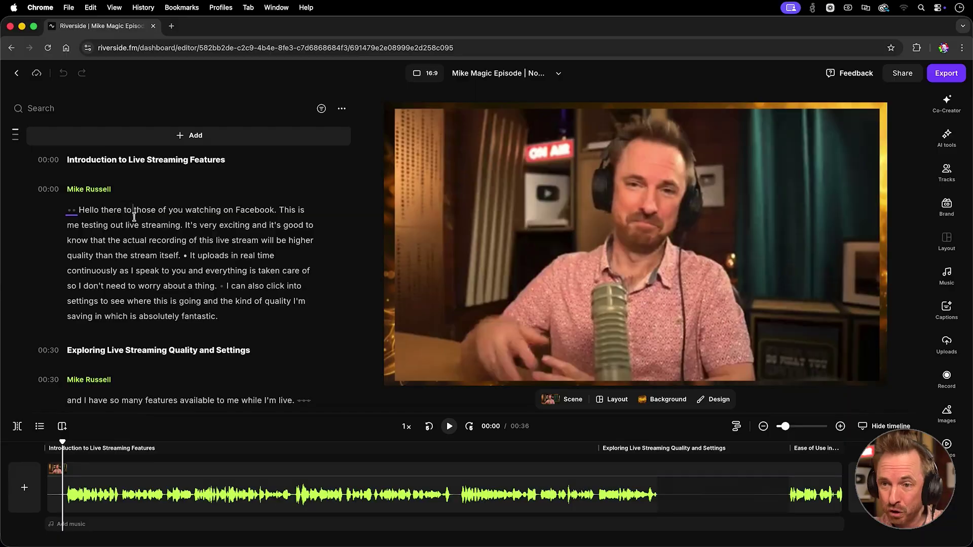
Play the episode from the opening word 'Hello', then pause
scroll(154, 247, down, 3)
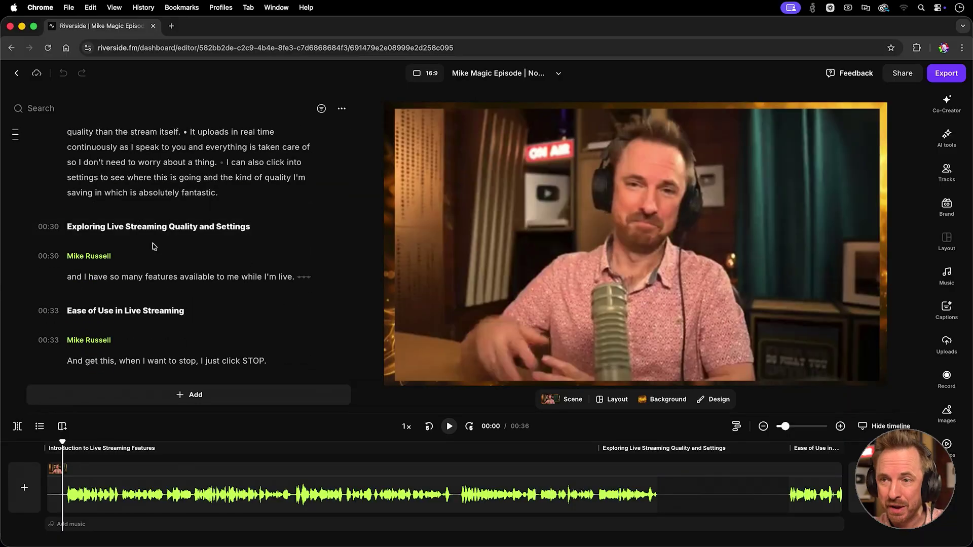
scroll(155, 248, up, 3)
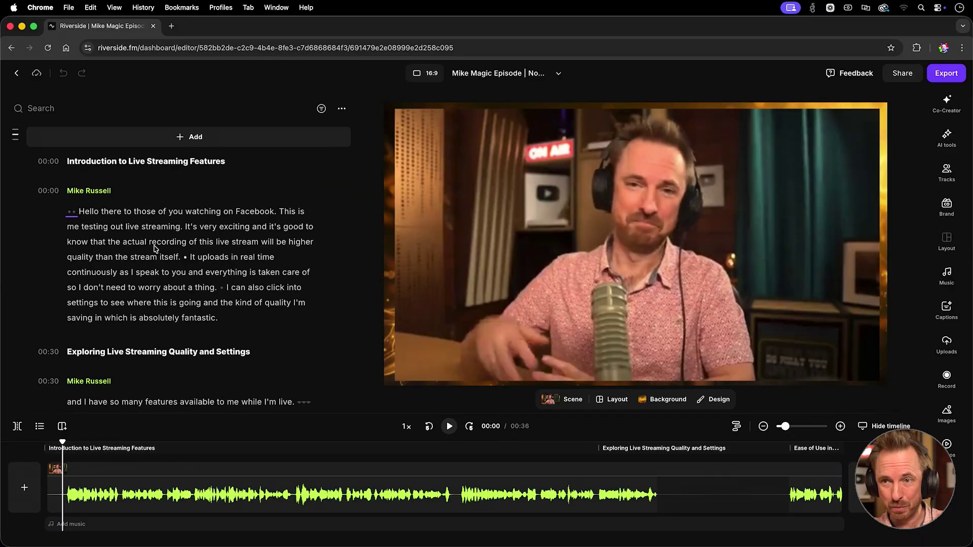
click(83, 213)
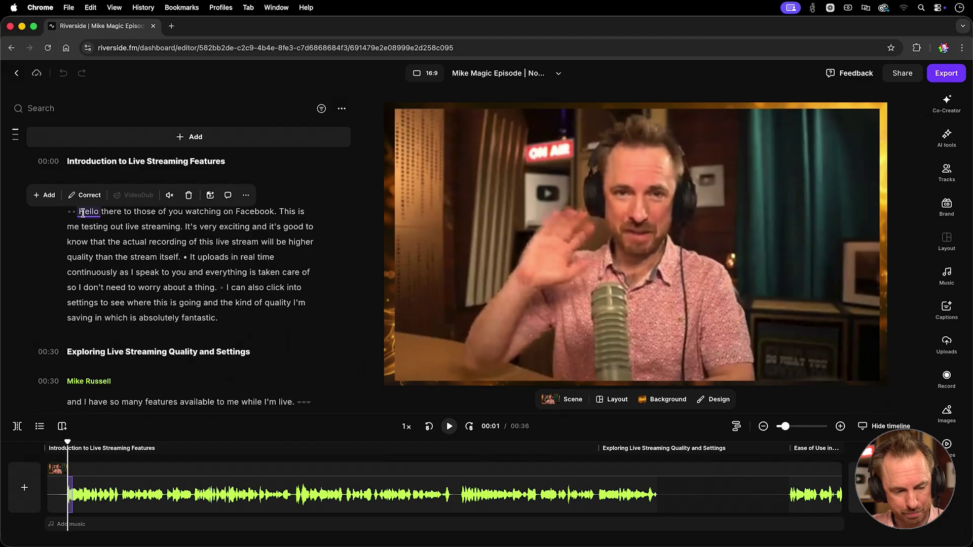
key(space)
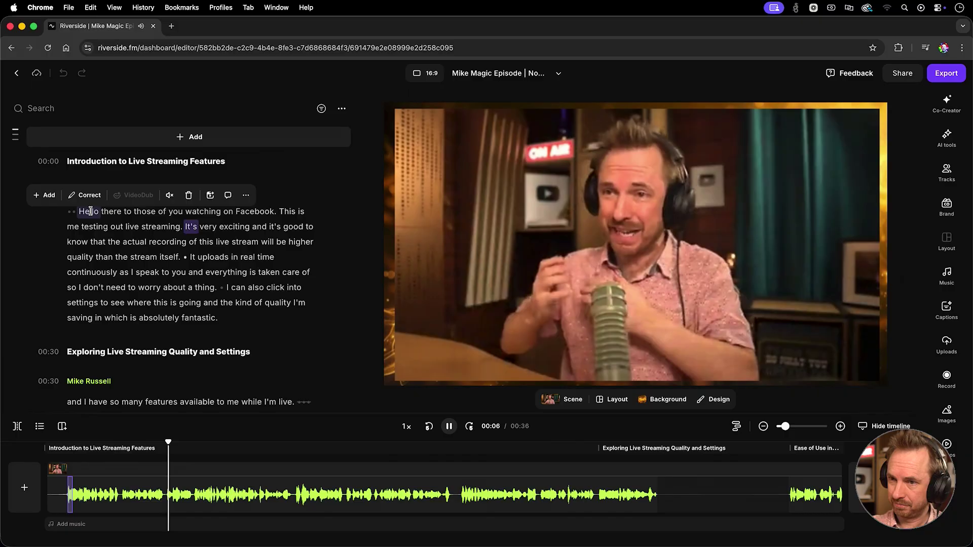
key(space)
Delete 'This is me testing out live streaming.' from the transcript and replay to check the cut
drag(279, 211, 193, 223)
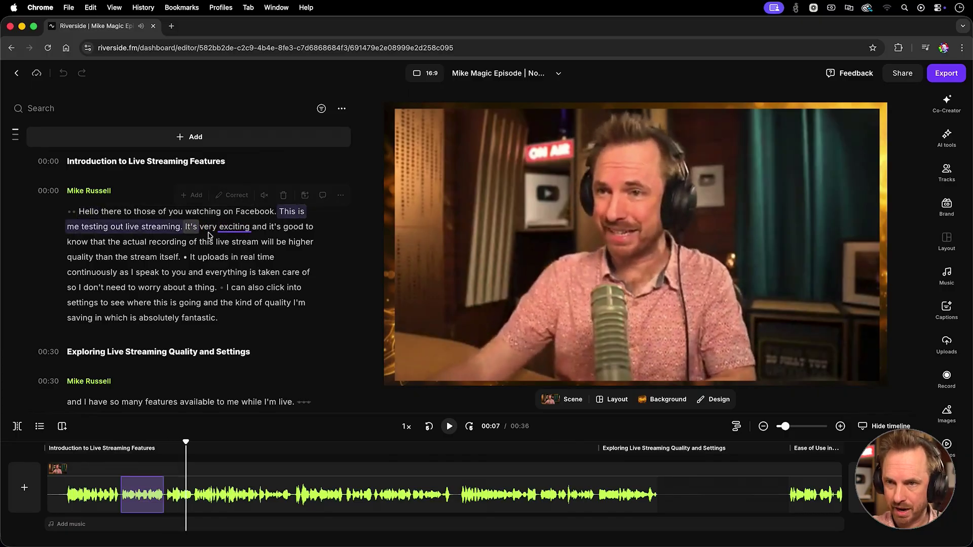
key(Delete)
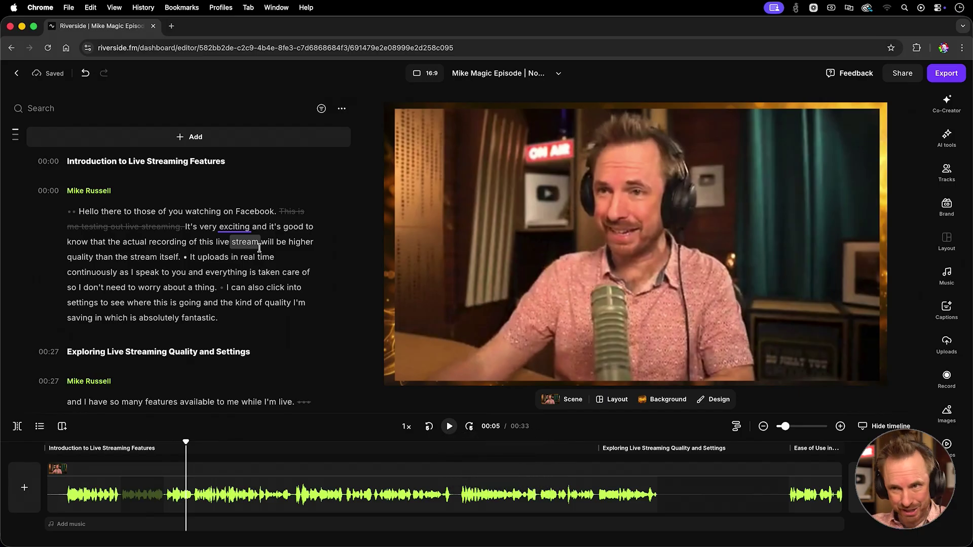
click(194, 213)
key(space)
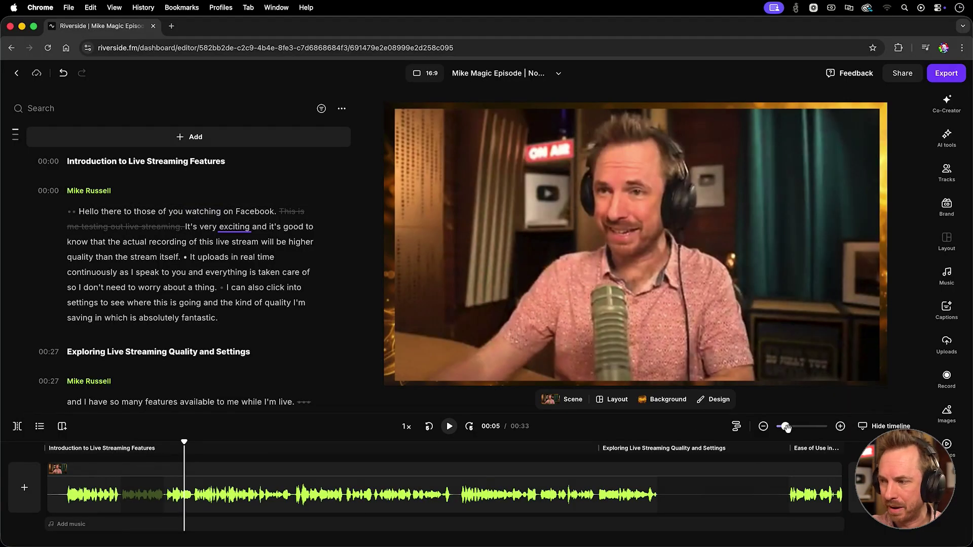
Zoom into the timeline and play through the dimmed removed section to verify the cut
drag(786, 427, 797, 426)
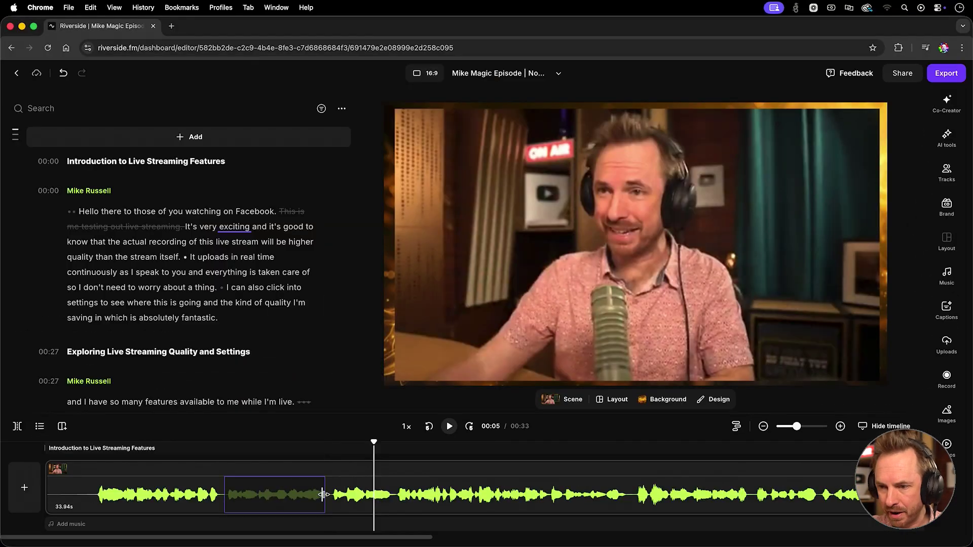
click(328, 495)
click(250, 501)
click(225, 501)
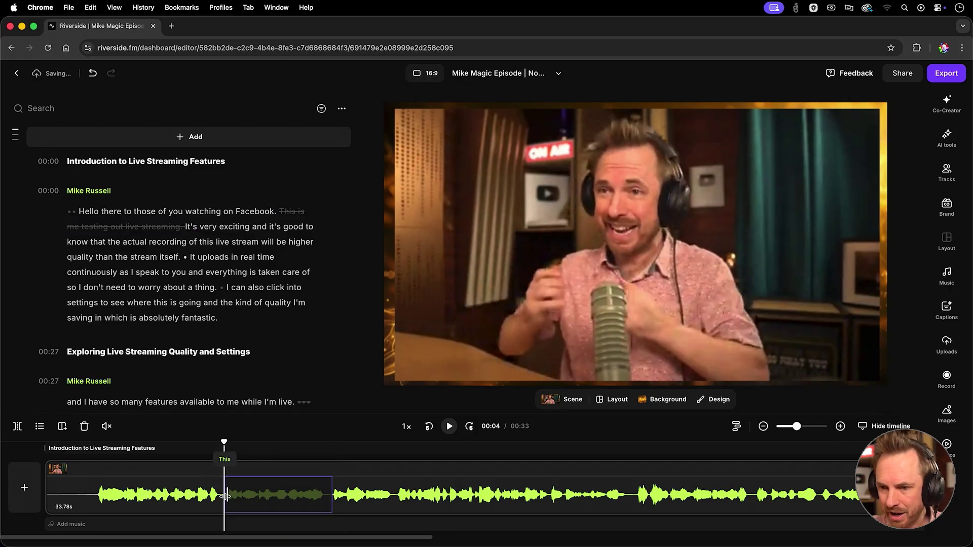
click(178, 502)
key(space)
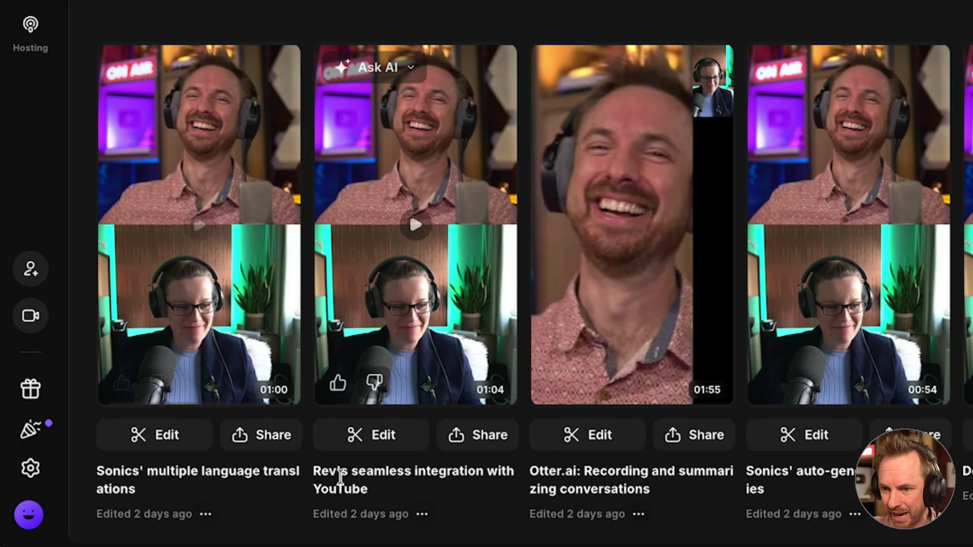
Bring up the share options for the first Magic Clip, 'Sonics' multiple language translations'
click(269, 448)
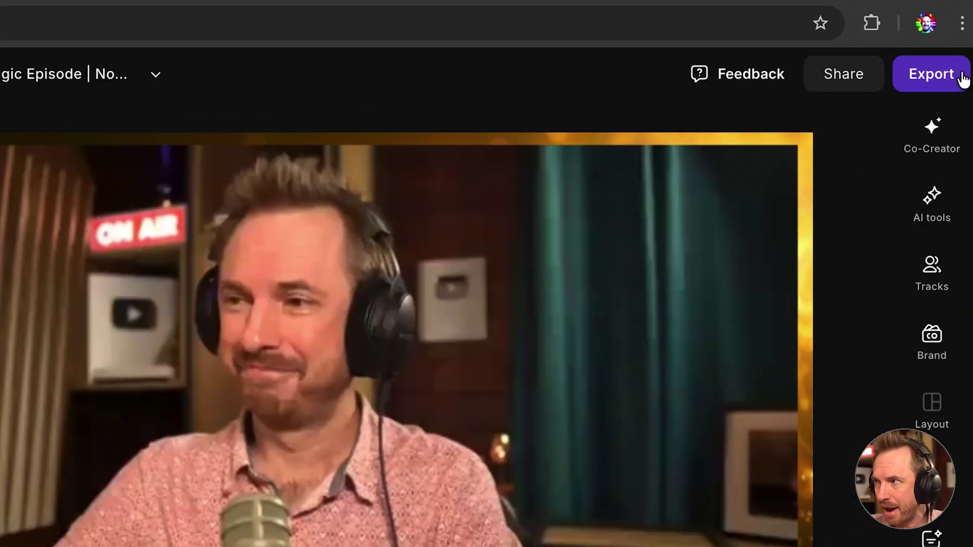
Review the export video quality options and keep 1080p HD
click(962, 75)
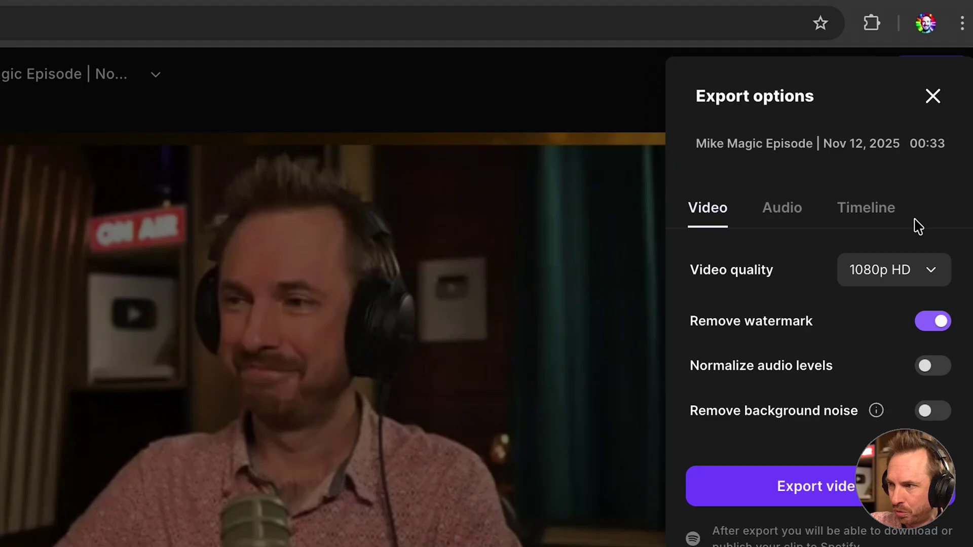
click(908, 269)
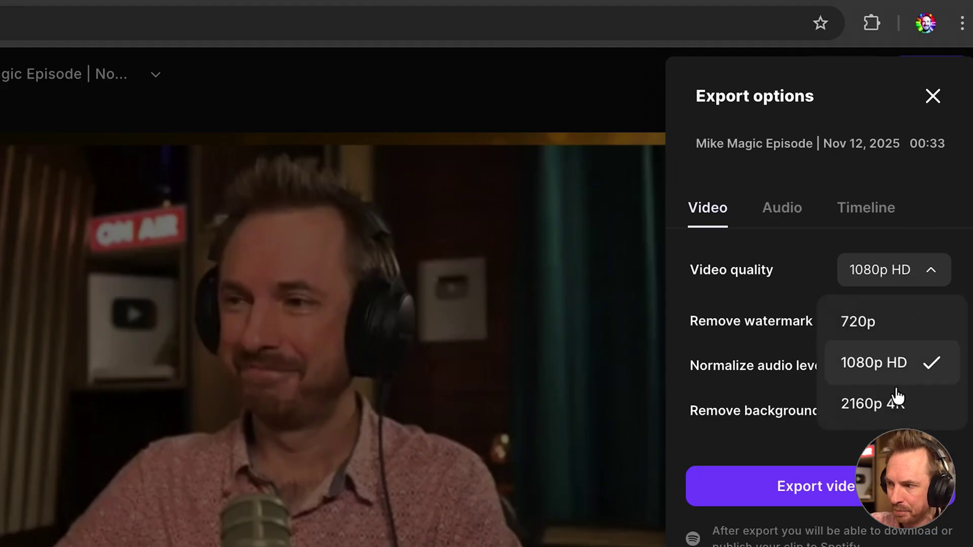
click(914, 275)
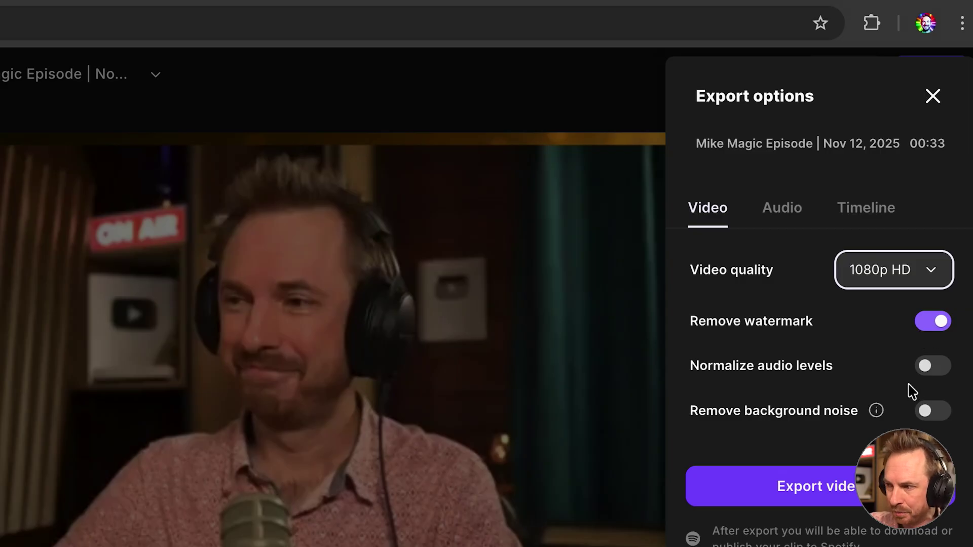
mouse_move(939, 372)
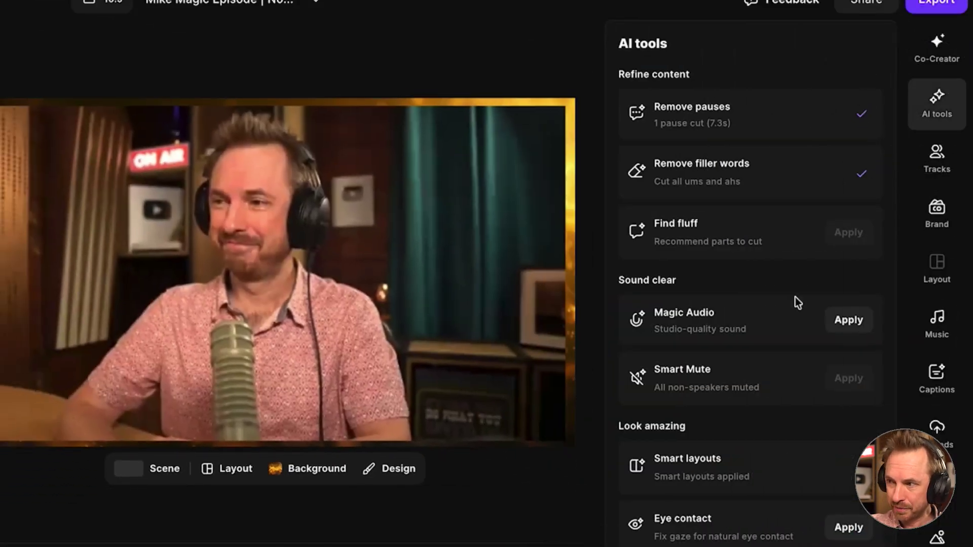
Expand Magic Audio to show the speaker's 100% strength setting, toggle still off
click(798, 333)
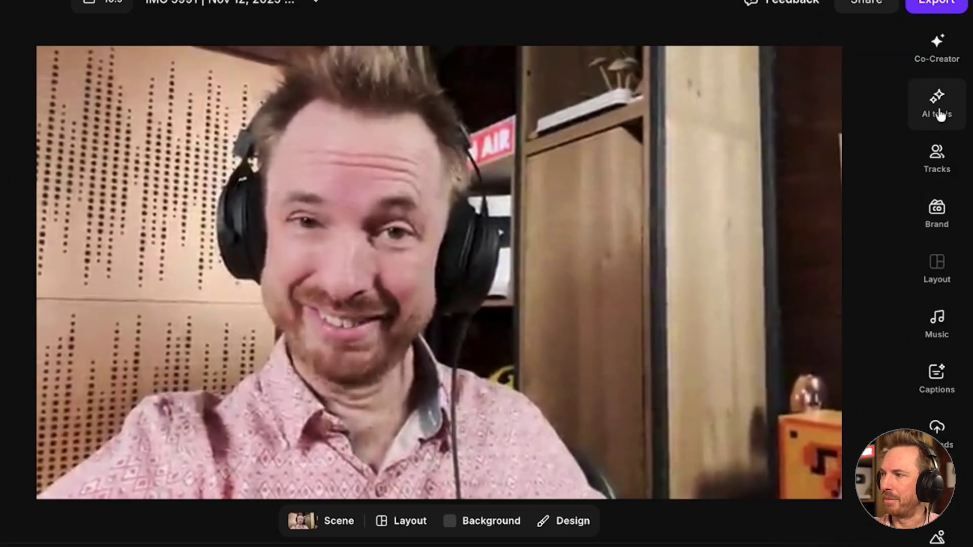
Show the AI tools panel for the IMG 5991 clip
click(947, 137)
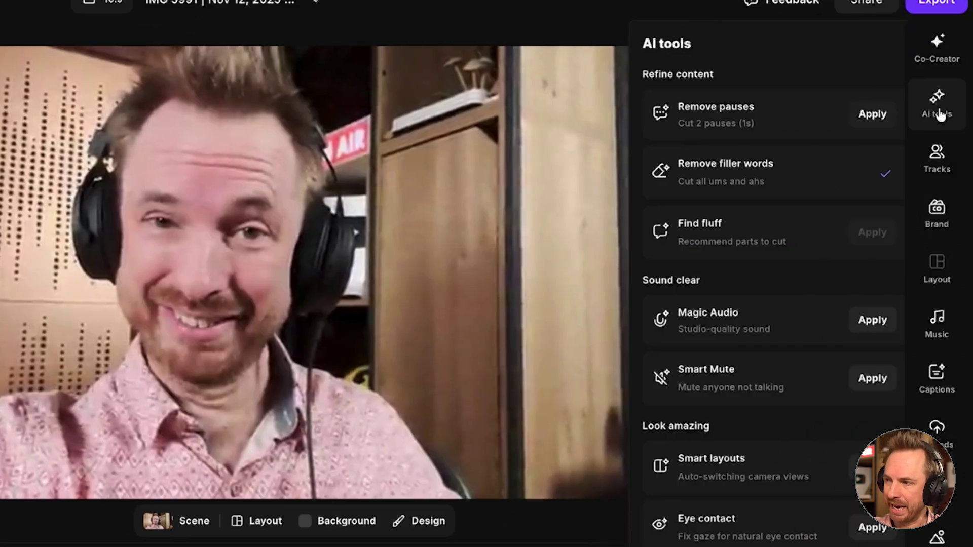